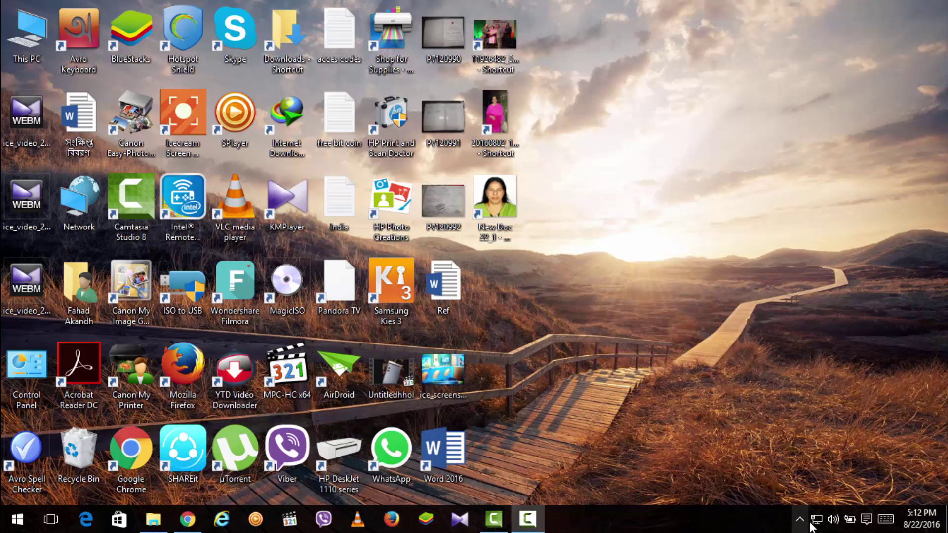
# Close the old Chrome window showing the serial keys.
pyautogui.moveTo(809, 522)
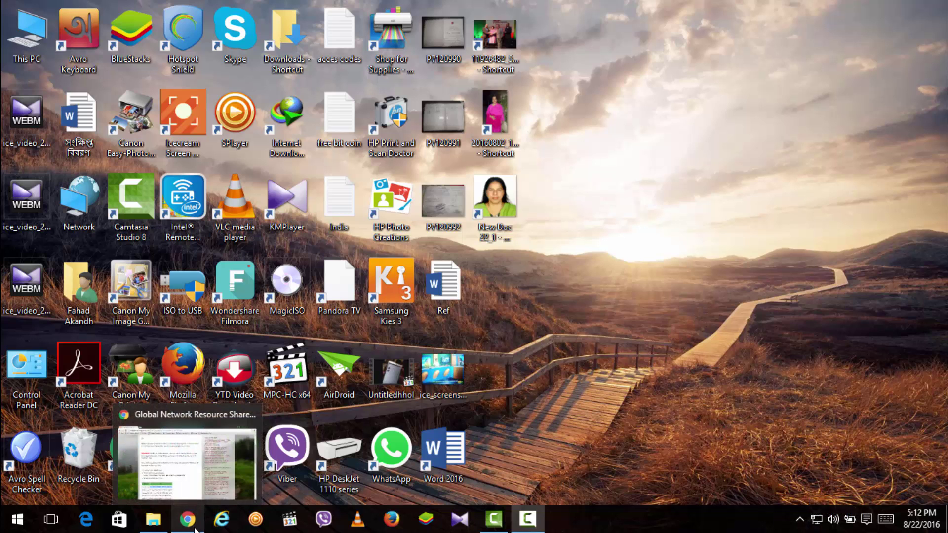
pyautogui.click(194, 527)
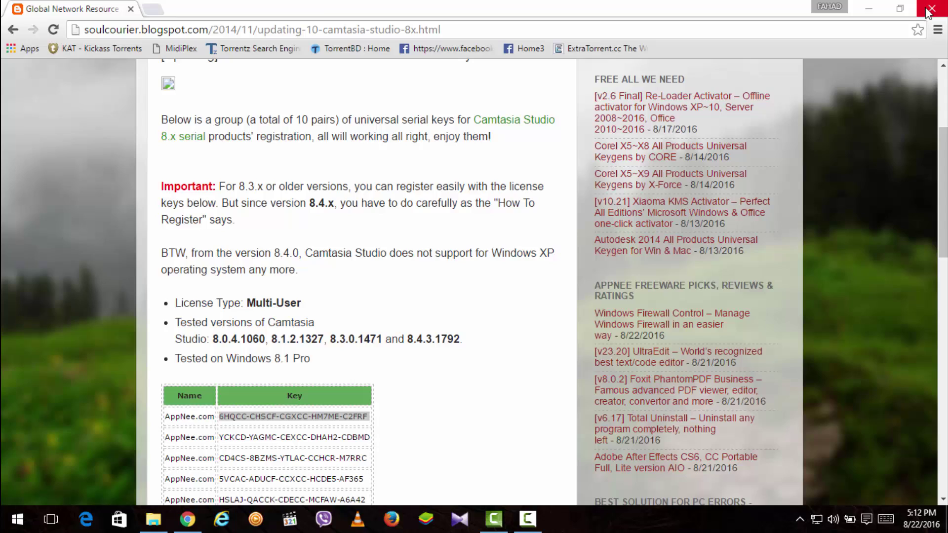
pyautogui.click(943, 2)
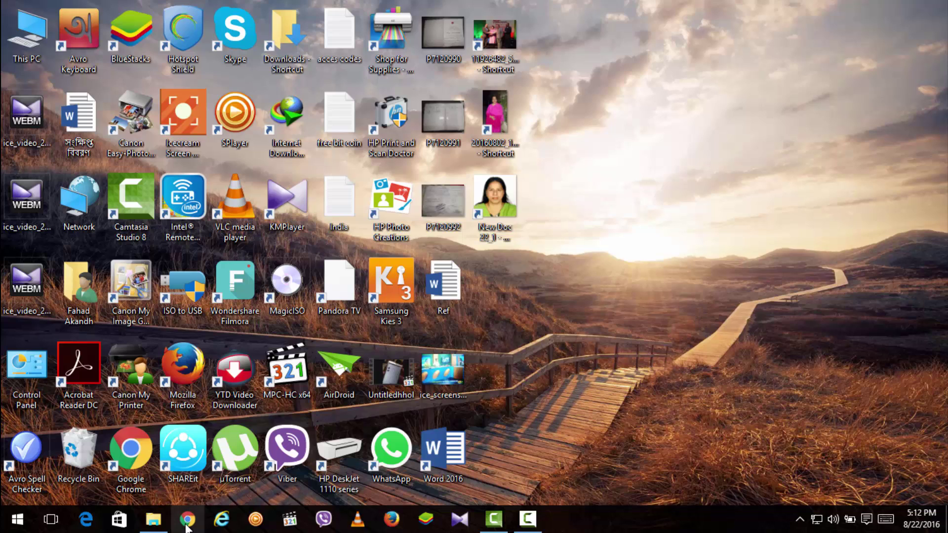
# Launch a fresh Chrome window and enter the router address 192.168.0.1.
pyautogui.click(187, 526)
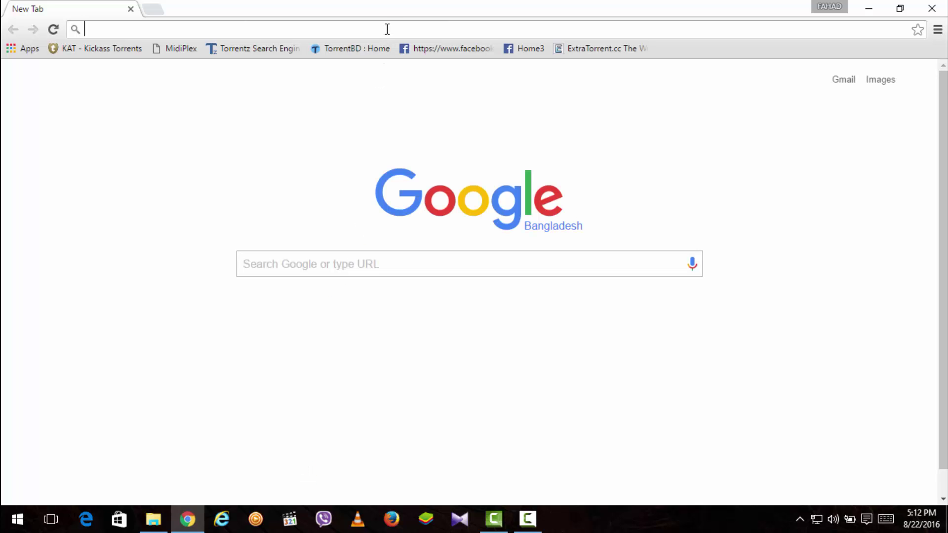
pyautogui.click(388, 23)
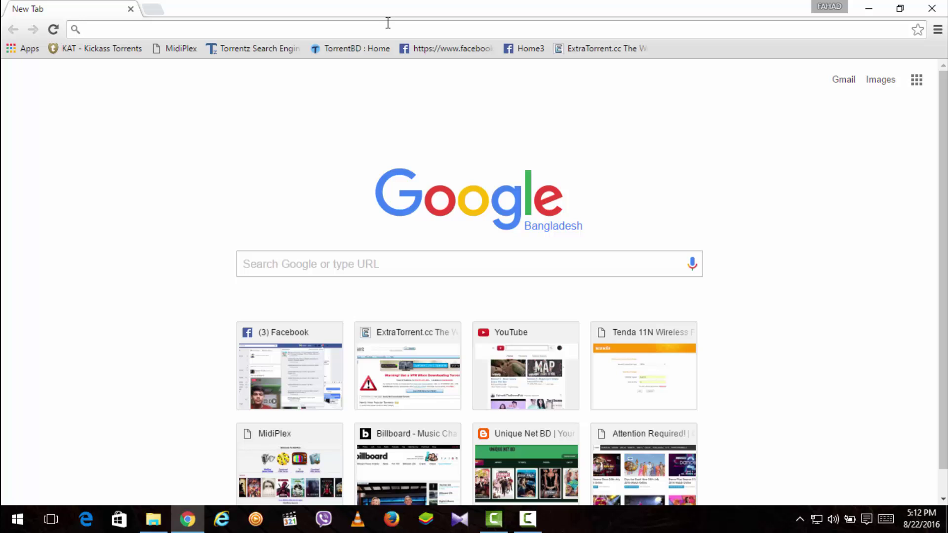
pyautogui.write('192.')
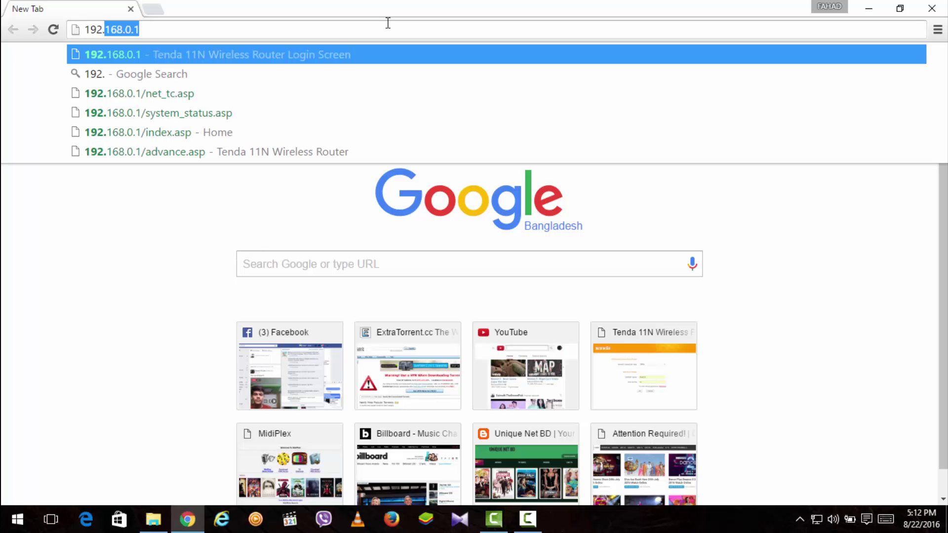
pyautogui.write('168.0.1')
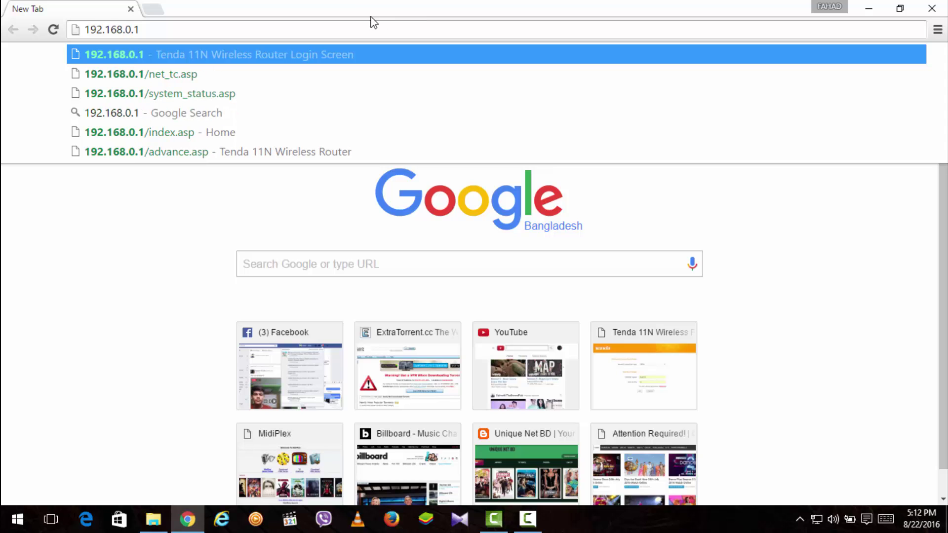
# Open the 192.168.0.1 login page and sign in with the router's admin password.
pyautogui.click(155, 54)
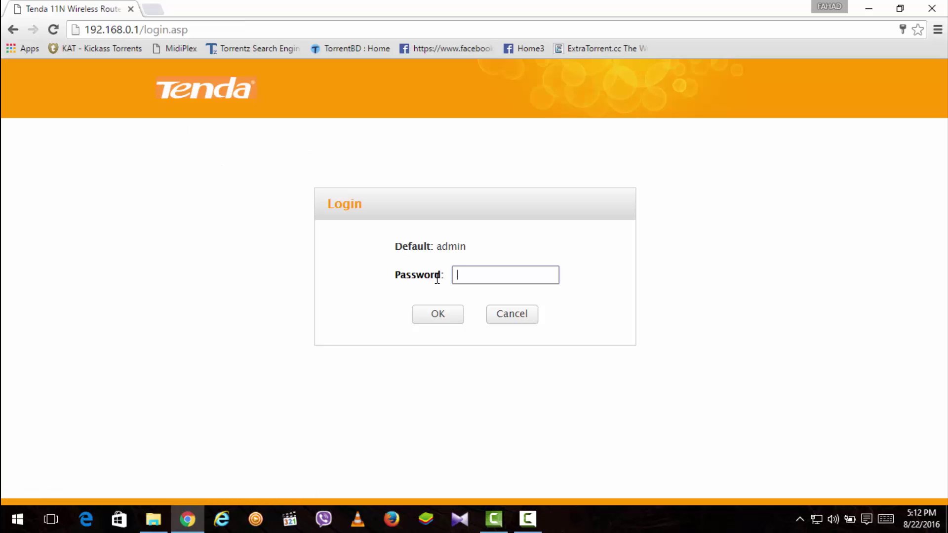
pyautogui.click(468, 276)
pyautogui.click(468, 276)
pyautogui.click(468, 277)
pyautogui.write('admin')
pyautogui.press('Return')
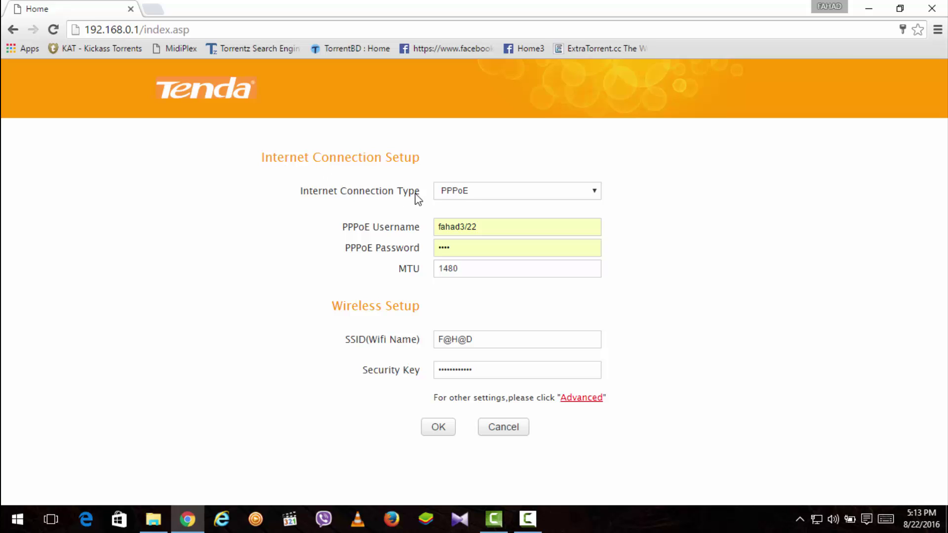
pyautogui.click(466, 198)
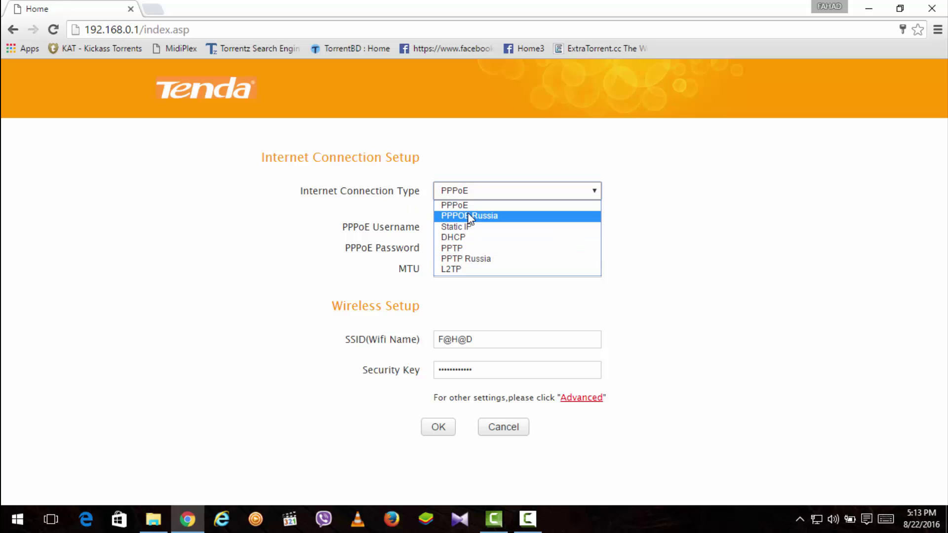
pyautogui.click(381, 199)
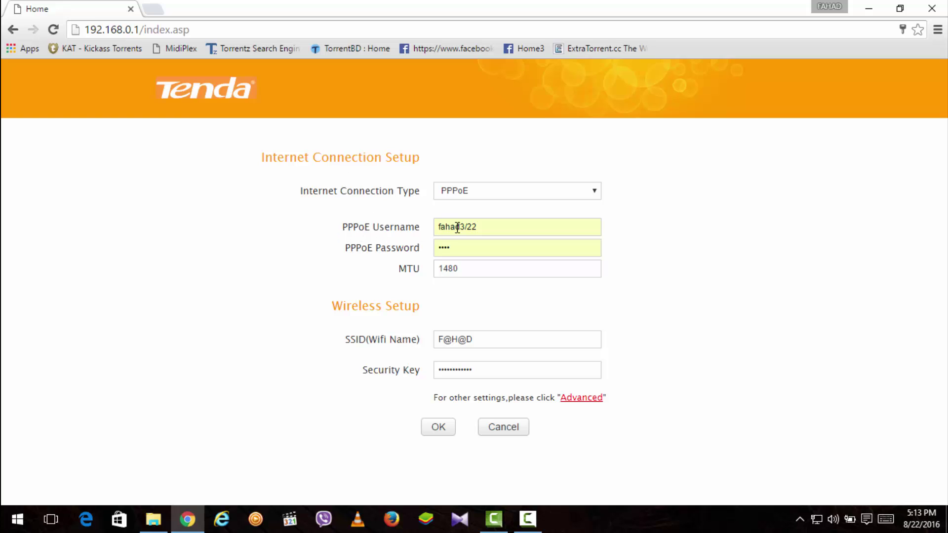
pyautogui.click(465, 245)
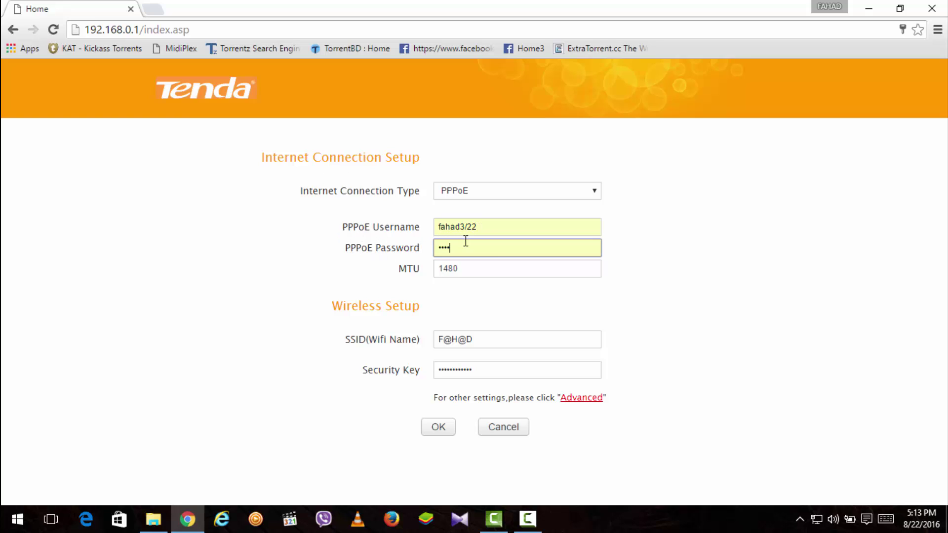
pyautogui.press('Escape')
pyautogui.click(492, 223)
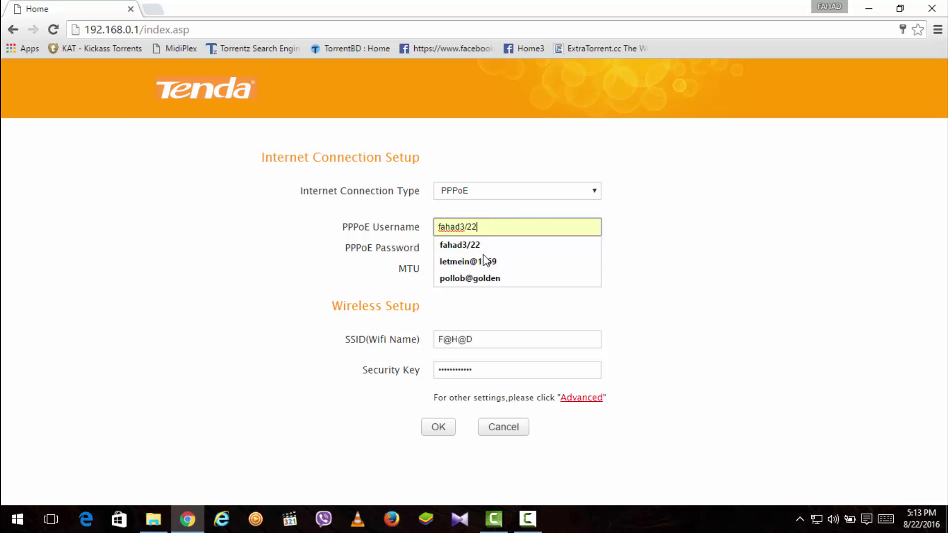
pyautogui.click(329, 270)
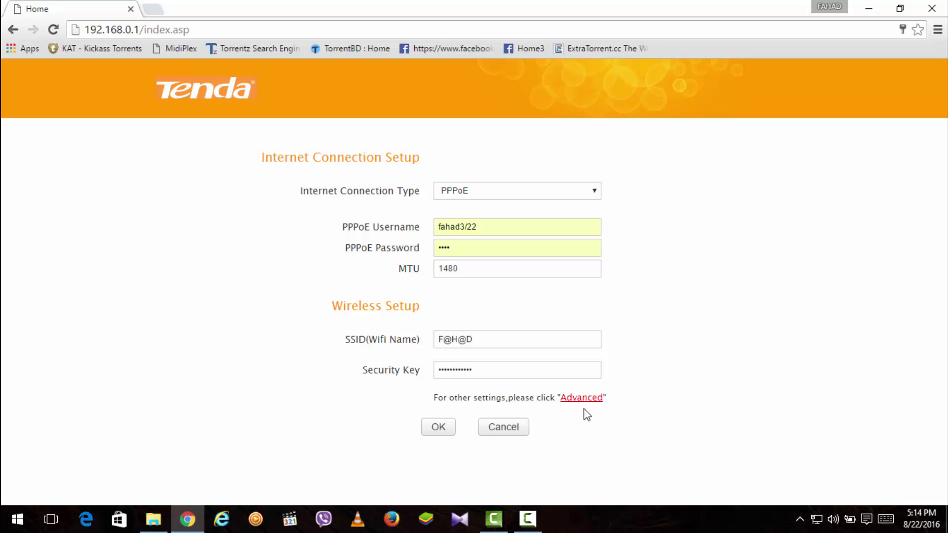
# Save the quick PPPoE and Wi-Fi setup, then review the Advanced status page.
pyautogui.click(448, 425)
pyautogui.click(571, 401)
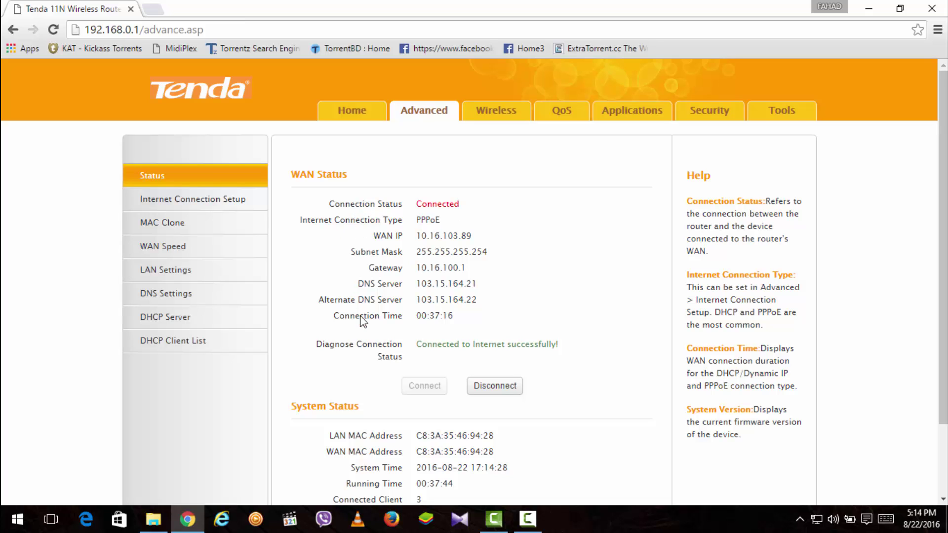
pyautogui.scroll(-1, 364, 321)
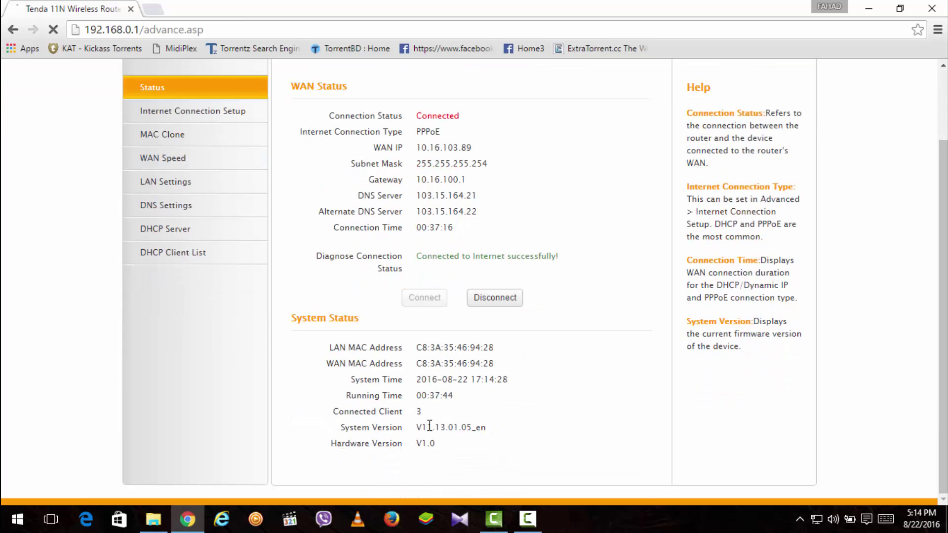
pyautogui.scroll(-2, 437, 379)
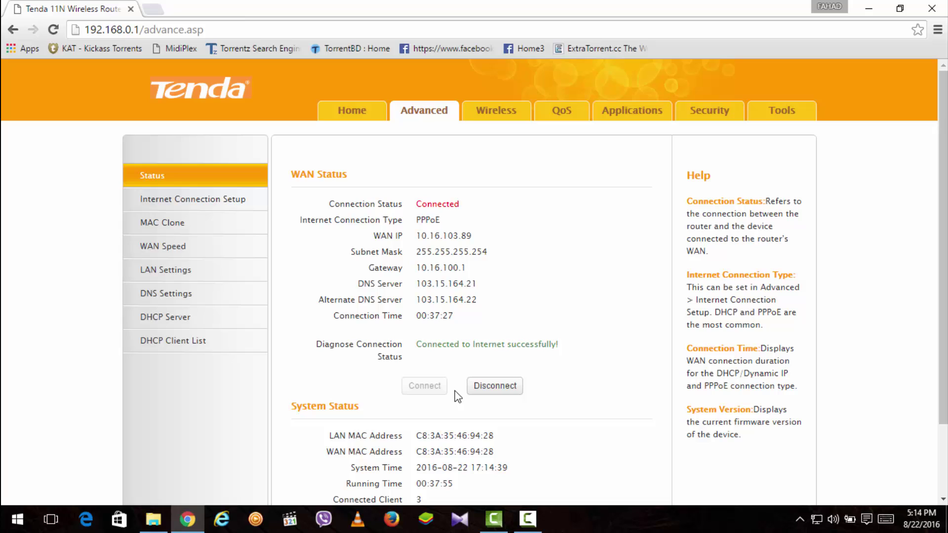
pyautogui.scroll(-2, 467, 422)
# In Wireless Security, choose WPA2 - PSK as the security mode with AES encryption.
pyautogui.click(493, 116)
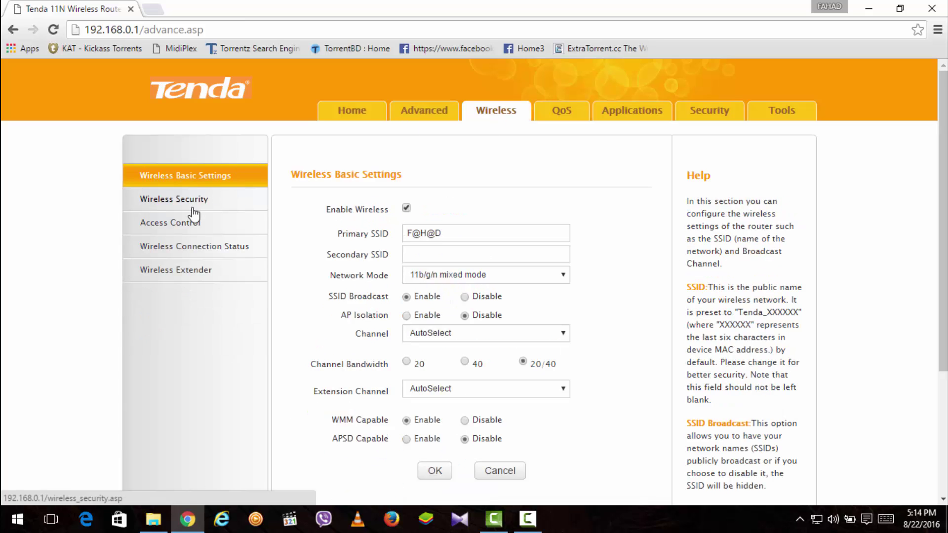
pyautogui.click(194, 204)
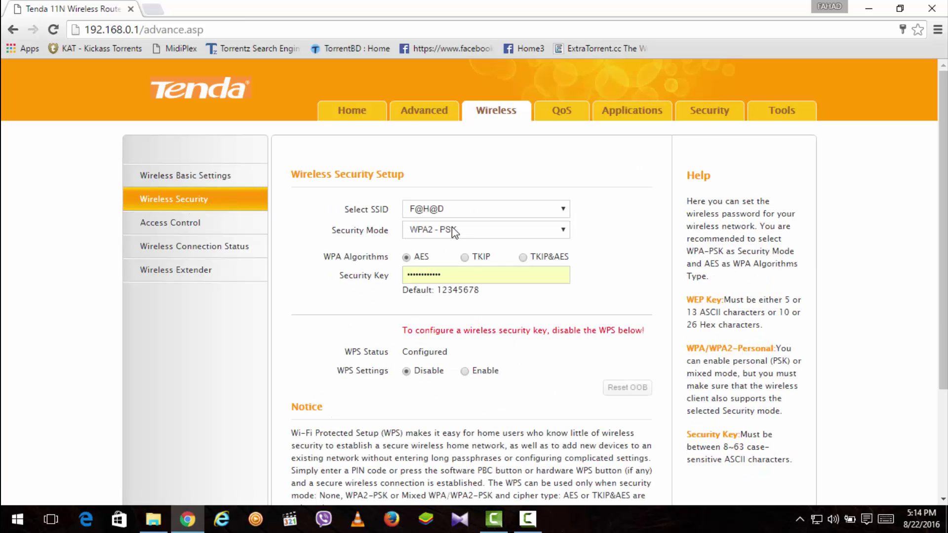
pyautogui.click(423, 236)
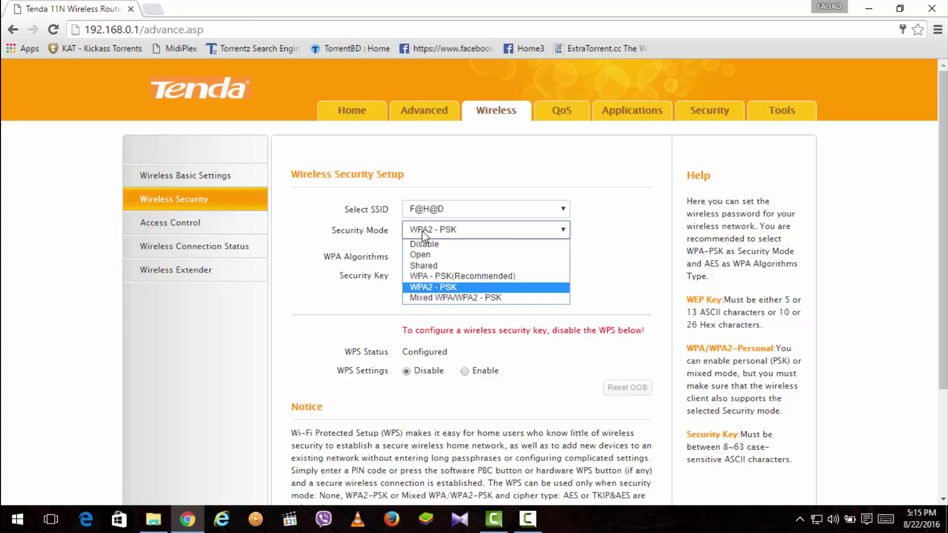
pyautogui.click(453, 287)
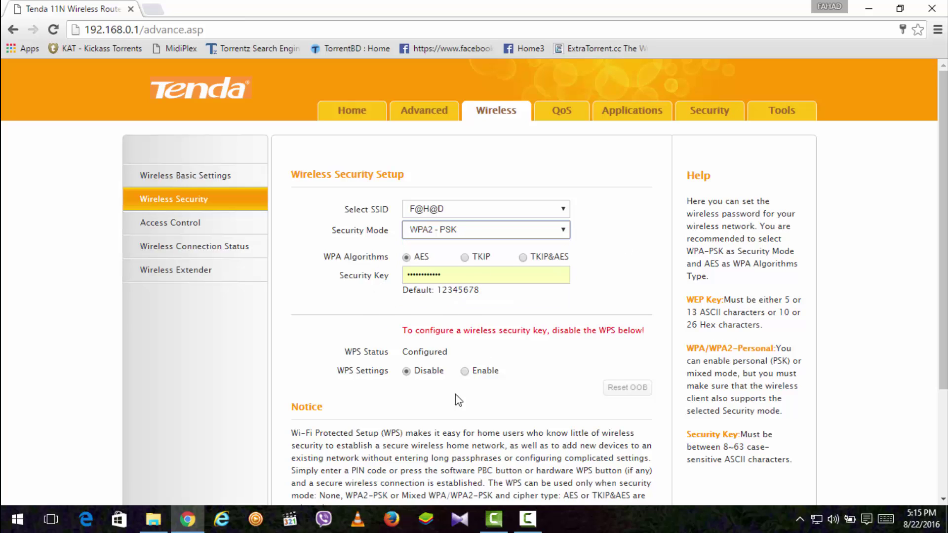
pyautogui.scroll(-2, 429, 387)
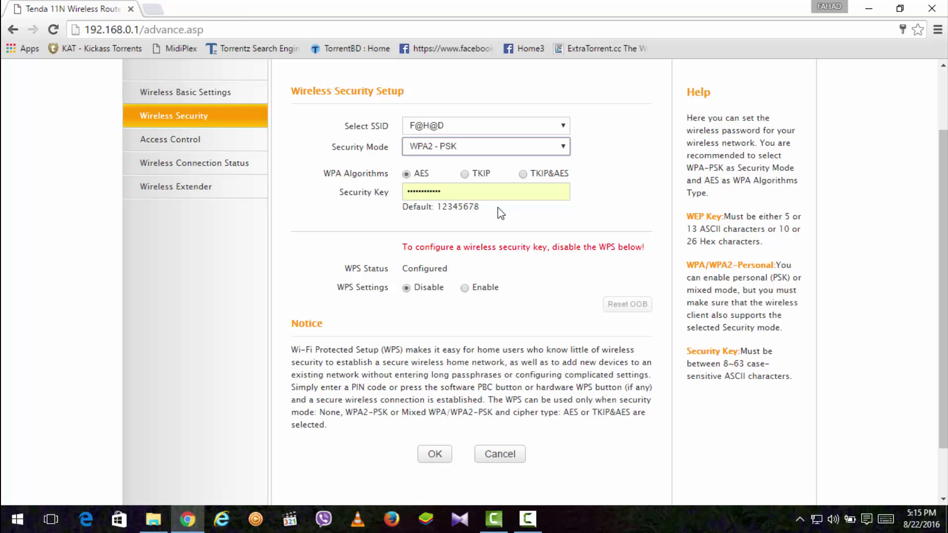
pyautogui.scroll(2, 586, 206)
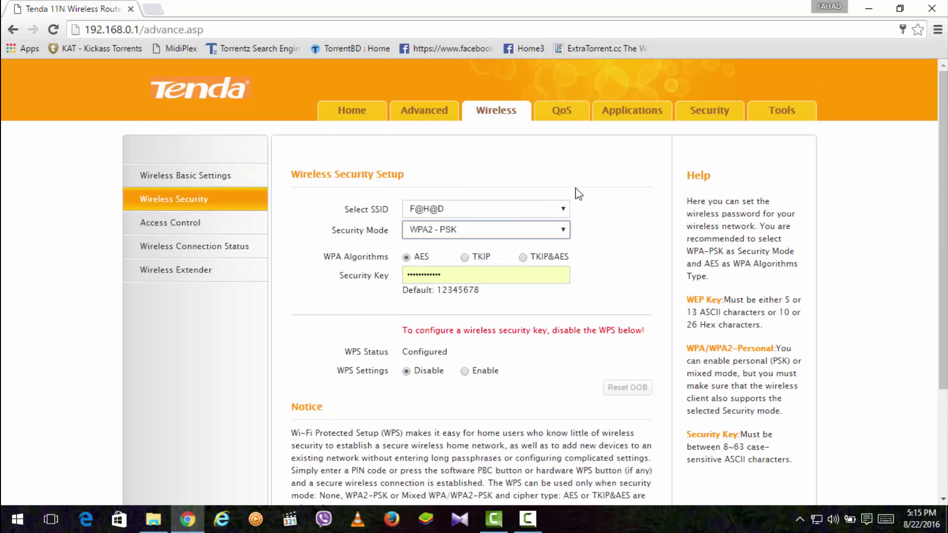
# Go from the QoS page back to the Advanced Status page showing PPPoE Connected.
pyautogui.click(557, 118)
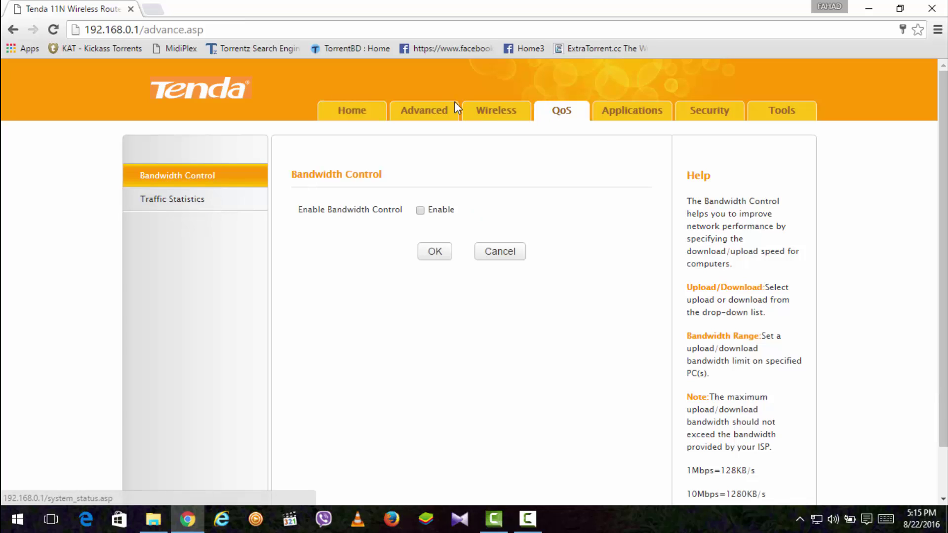
pyautogui.click(442, 117)
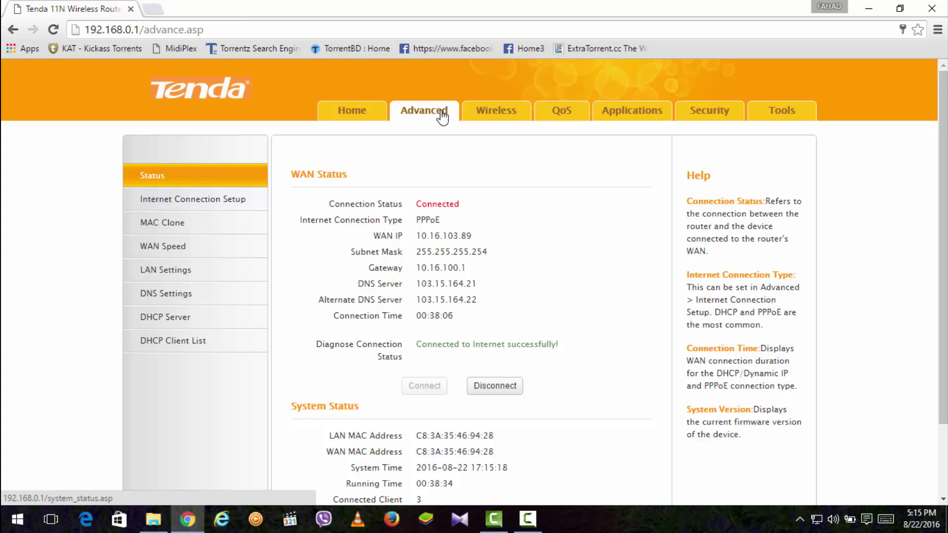